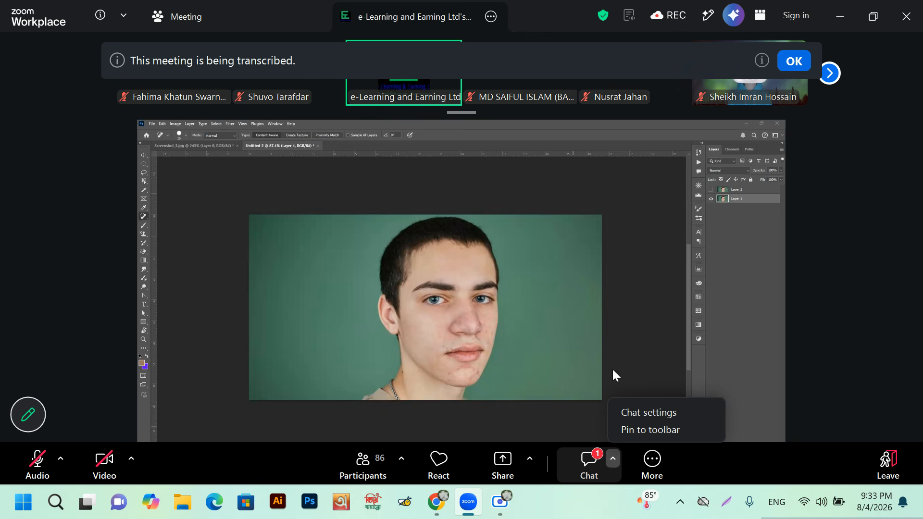
- Close the chat options pop-up and dismiss the notice about the meeting being transcribed
{"action": "left_click", "coordinate": [614, 371]}
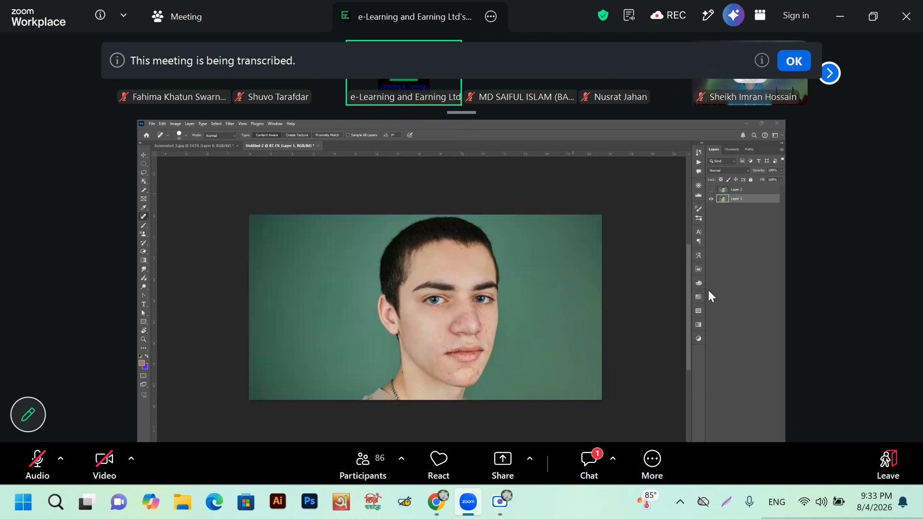
{"action": "left_click", "coordinate": [794, 61]}
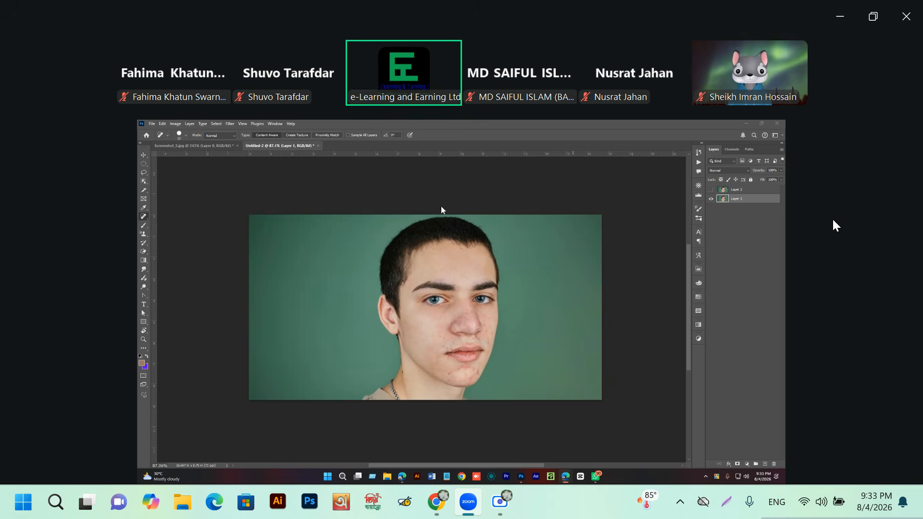
- Create a new 800 x 1000 px document at 72 ppi with a white background and paste the copied image
{"action": "left_click", "coordinate": [150, 126]}
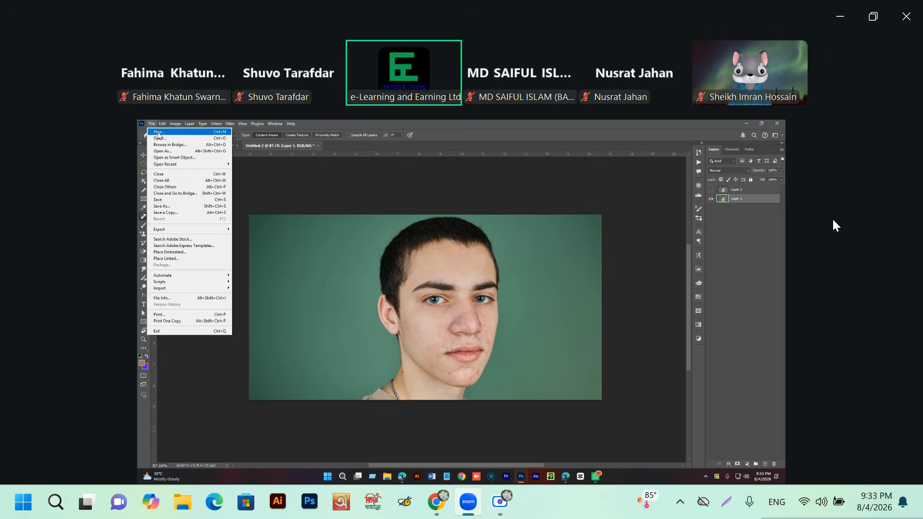
{"action": "left_click", "coordinate": [159, 133]}
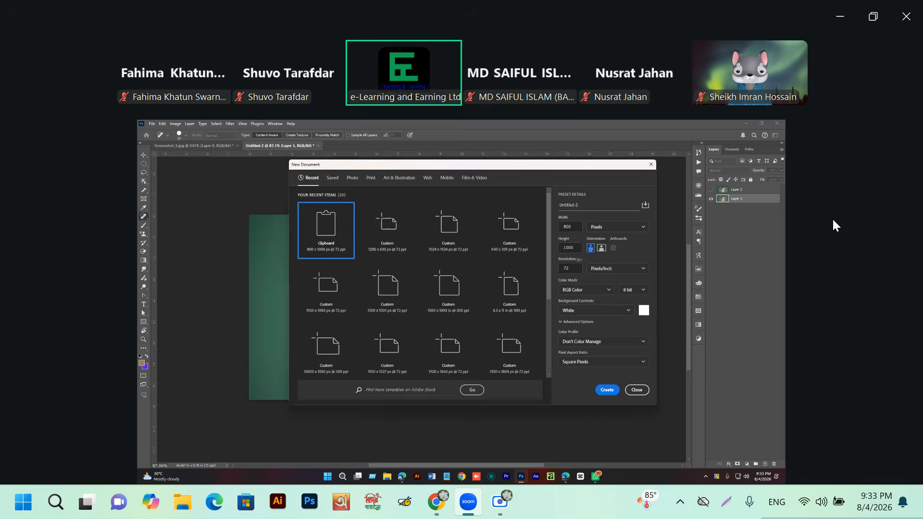
{"action": "left_click", "coordinate": [607, 390]}
{"action": "key", "text": "ctrl+v"}
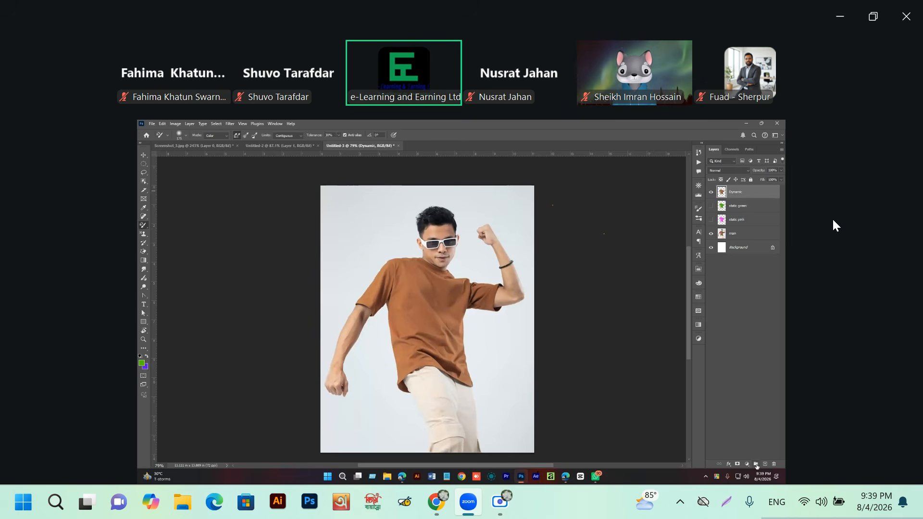
- Add a Solid Color fill layer above the Dynamic layer and dismiss the incoming chat notification
{"action": "left_click", "coordinate": [747, 465]}
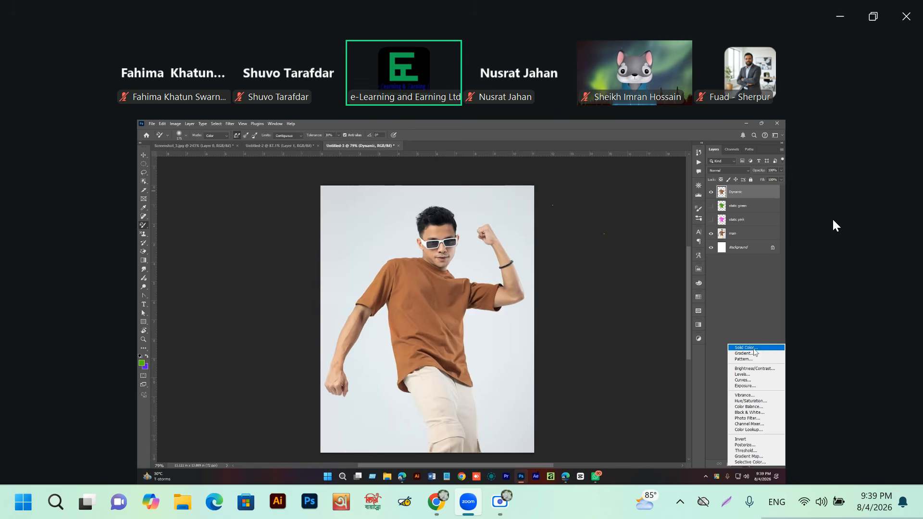
{"action": "left_click", "coordinate": [750, 347]}
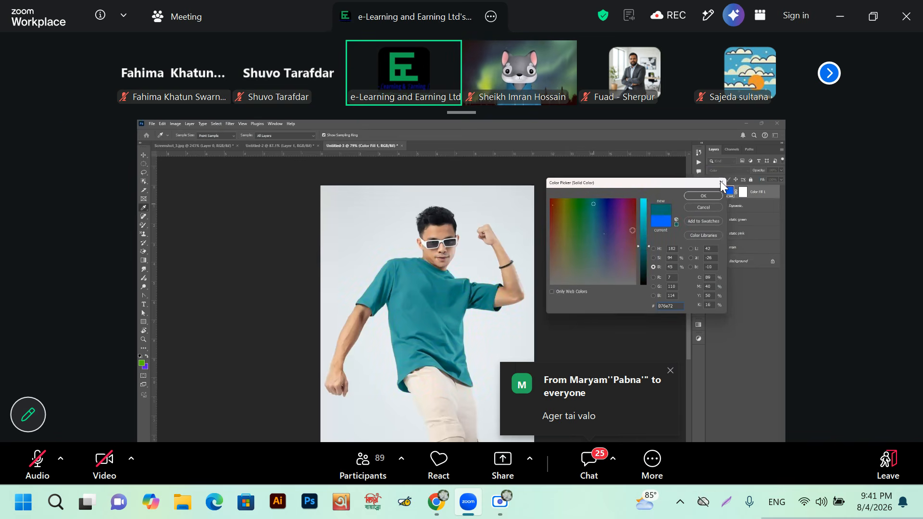
{"action": "left_click", "coordinate": [671, 372]}
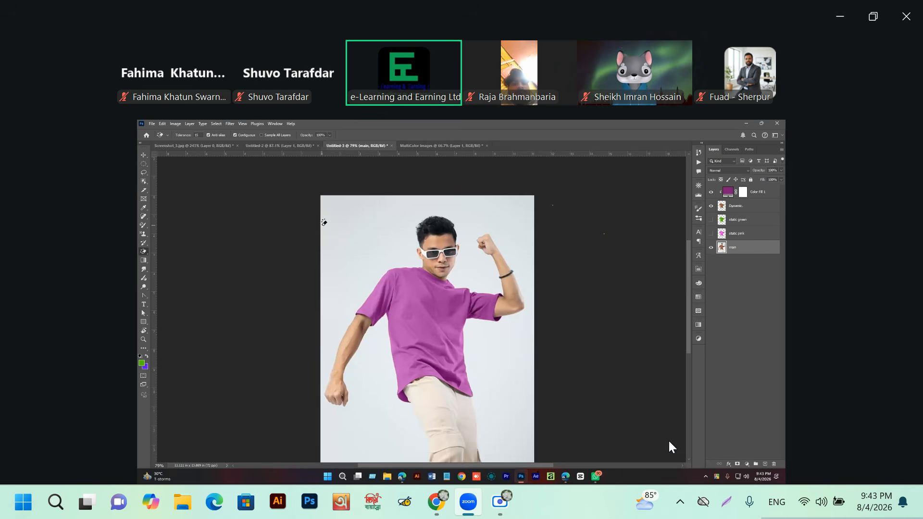
- Erase the light backdrop of the main layer with the Magic Eraser and deselect the layer
{"action": "left_click", "coordinate": [476, 198]}
{"action": "left_click", "coordinate": [740, 269]}
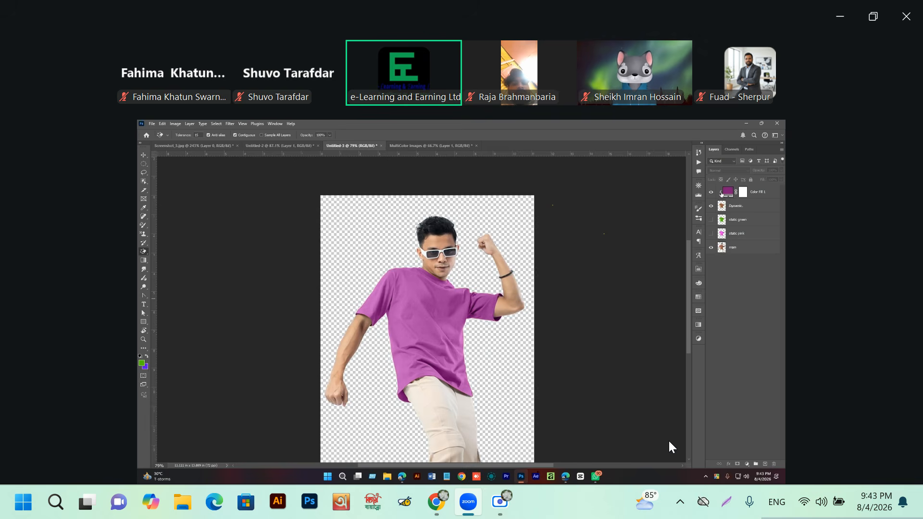
- Paste a merged copy of the purple-shirt figure into the MultiColor Images document and try scaling it down
{"action": "key", "text": "ctrl+shift+c"}
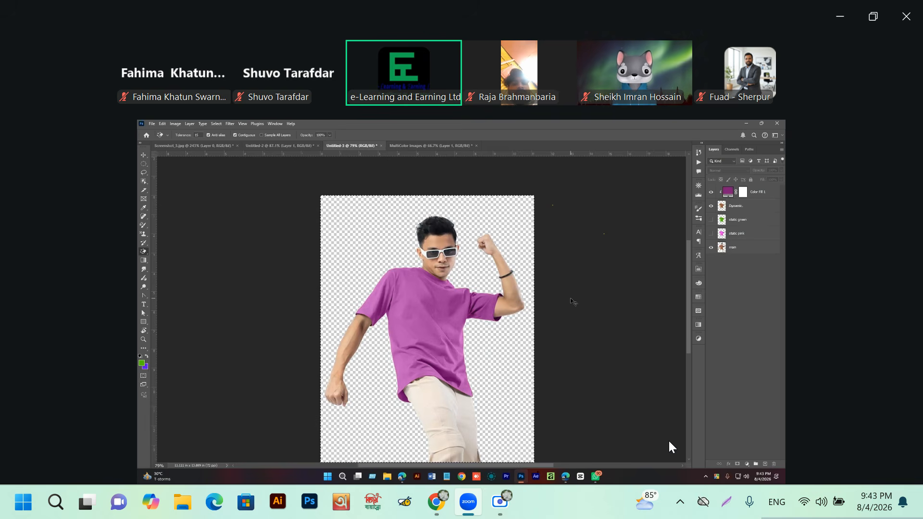
{"action": "left_click", "coordinate": [428, 146]}
{"action": "key", "text": "ctrl+v"}
{"action": "key", "text": "v"}
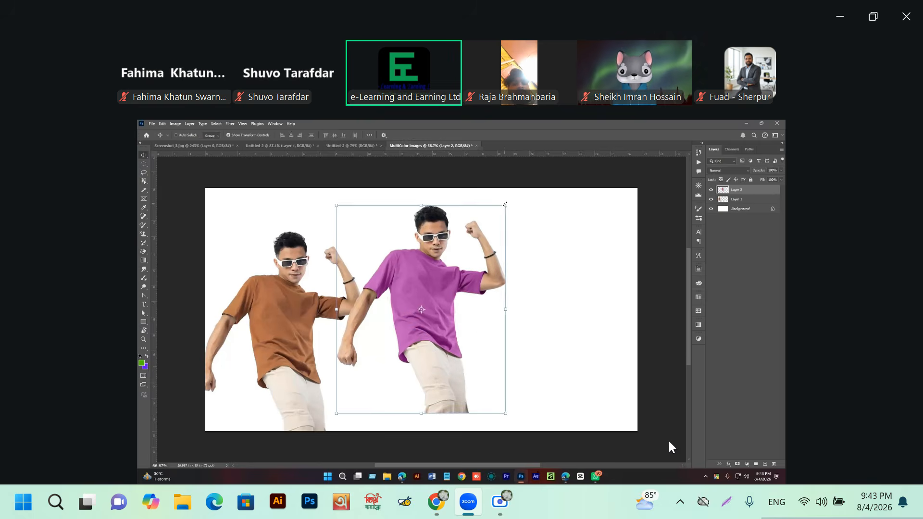
{"action": "left_click_drag", "start_coordinate": [505, 204], "coordinate": [459, 291]}
{"action": "left_click_drag", "start_coordinate": [369, 335], "coordinate": [373, 360]}
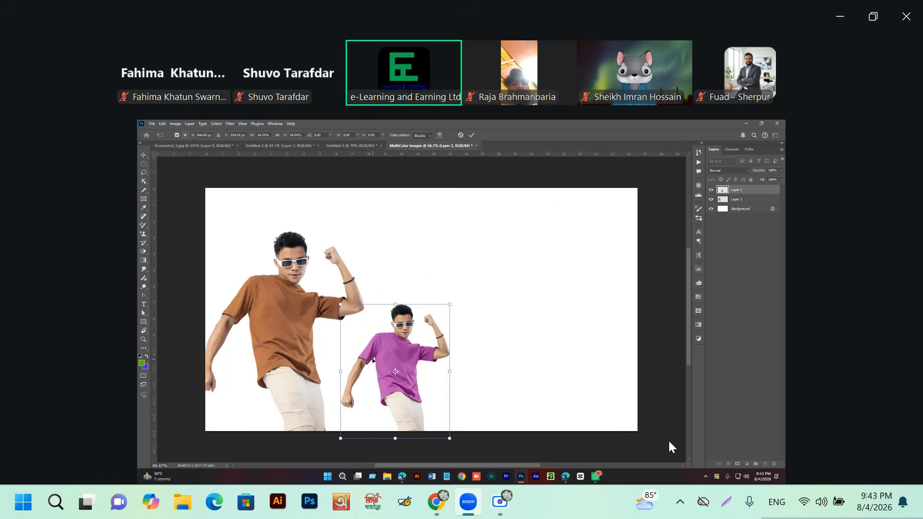
- Change Color Fill 1 in Untitled-3 to green and place a merged copy beside the purple-shirt figure in MultiColor Images
{"action": "left_click", "coordinate": [347, 147]}
{"action": "double_click", "coordinate": [729, 192]}
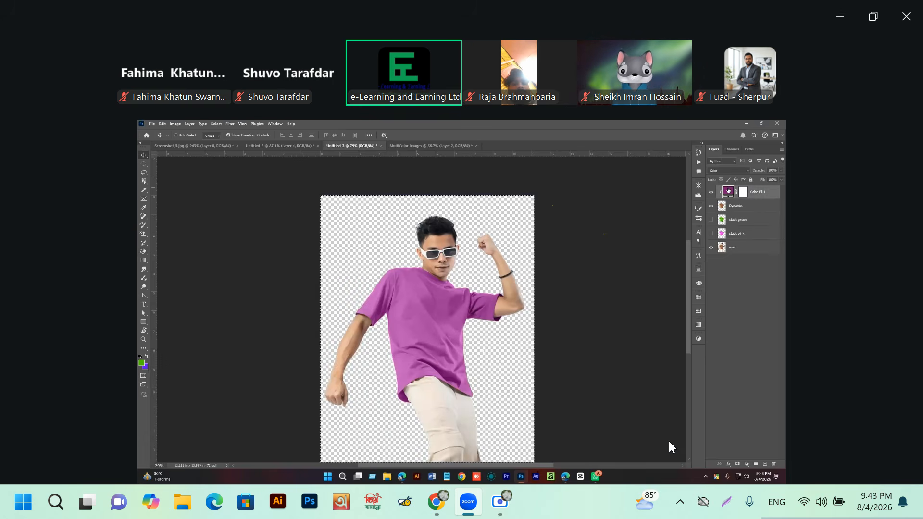
{"action": "left_click_drag", "start_coordinate": [579, 251], "coordinate": [574, 212]}
{"action": "key", "text": "Return"}
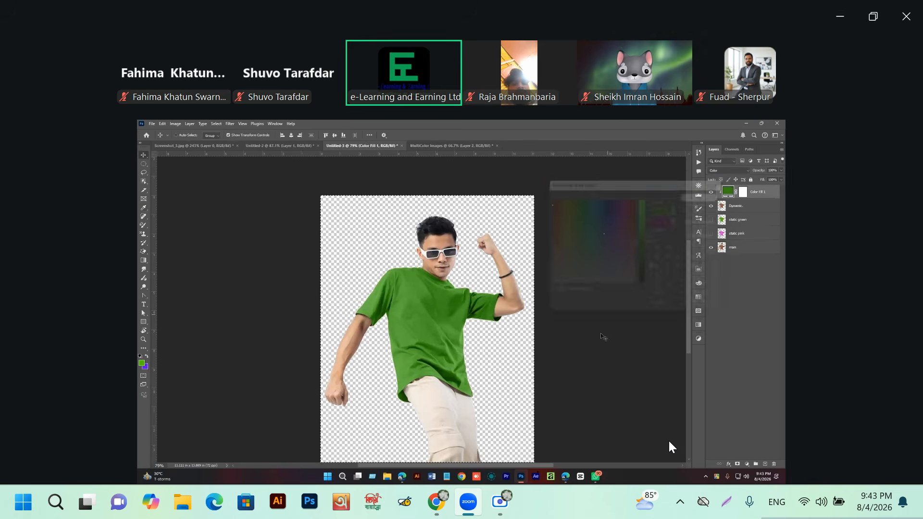
{"action": "left_click", "coordinate": [424, 146]}
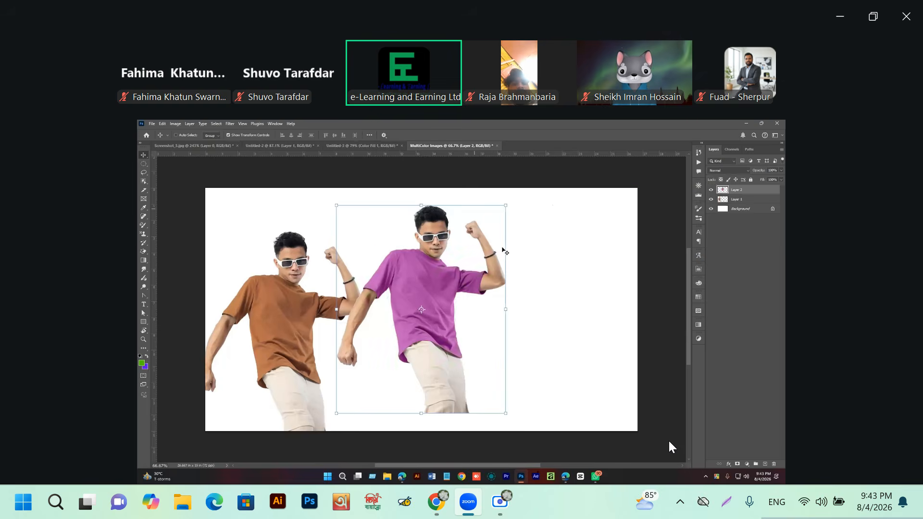
{"action": "left_click_drag", "start_coordinate": [447, 279], "coordinate": [545, 280]}
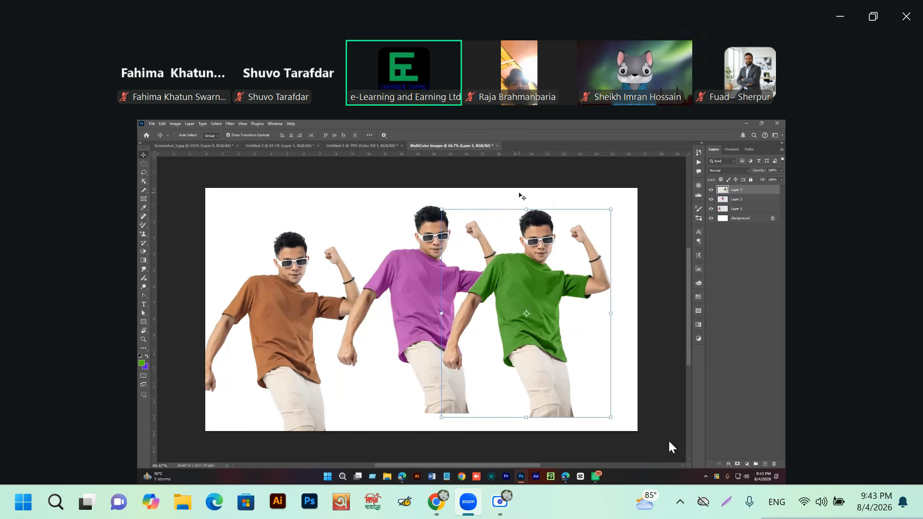
- Set Color Fill 1 in Untitled-3 to red a00404, and switch to the MultiColor Images document and back
{"action": "left_click", "coordinate": [362, 146]}
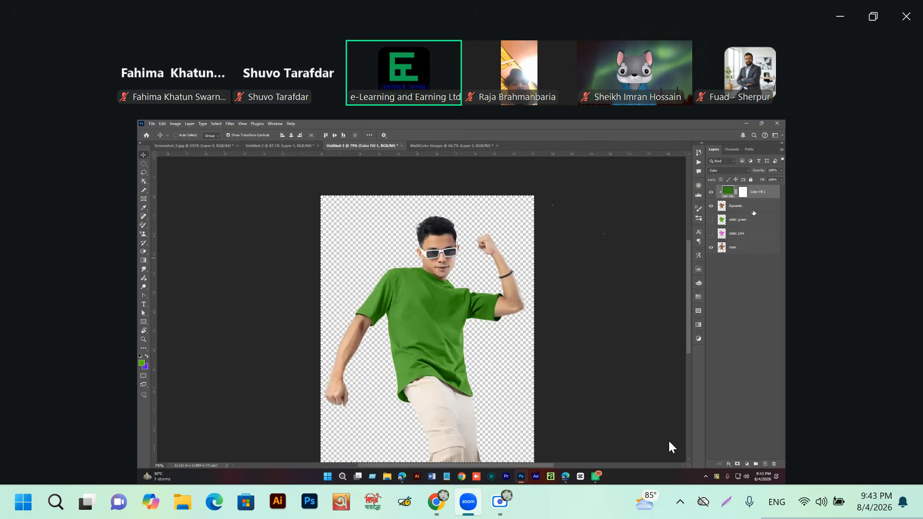
{"action": "double_click", "coordinate": [727, 191]}
{"action": "left_click", "coordinate": [621, 208]}
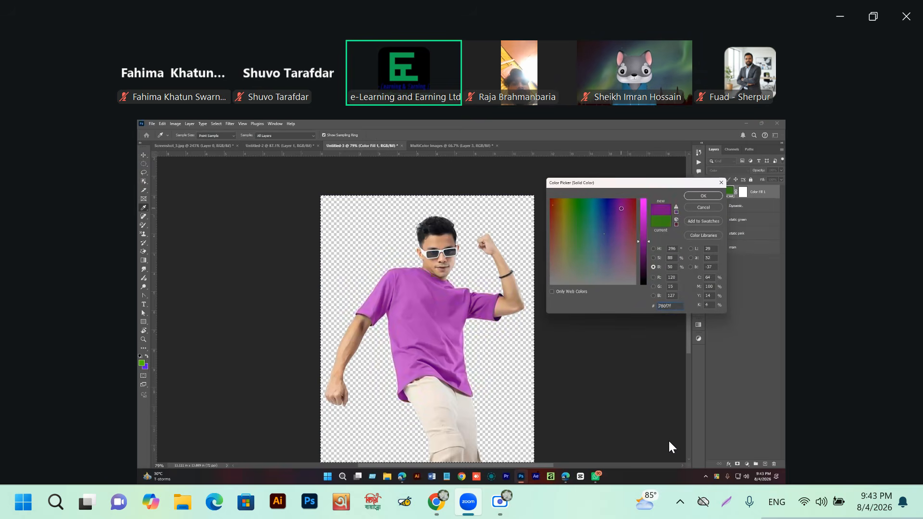
{"action": "mouse_move", "coordinate": [647, 242]}
{"action": "left_mouse_down"}
{"action": "mouse_move", "coordinate": [648, 256]}
{"action": "mouse_move", "coordinate": [647, 221]}
{"action": "mouse_move", "coordinate": [647, 232]}
{"action": "left_mouse_up"}
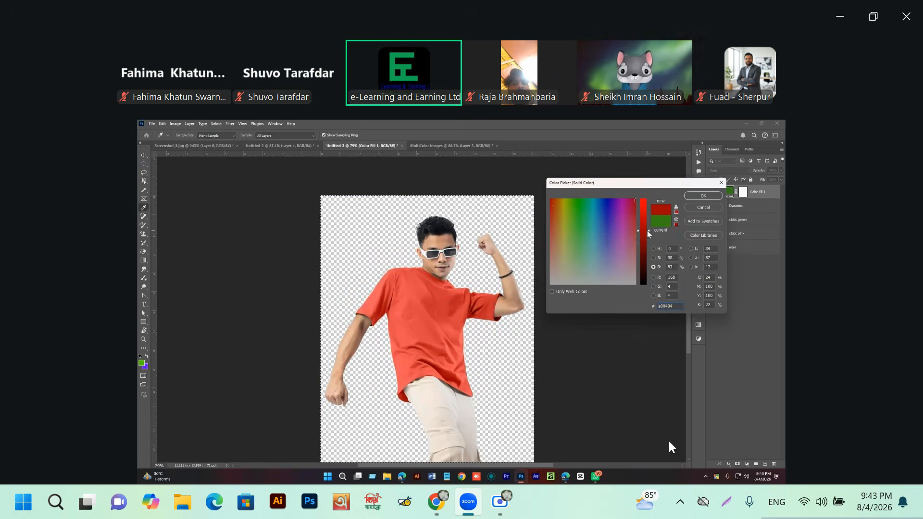
{"action": "left_click", "coordinate": [695, 195]}
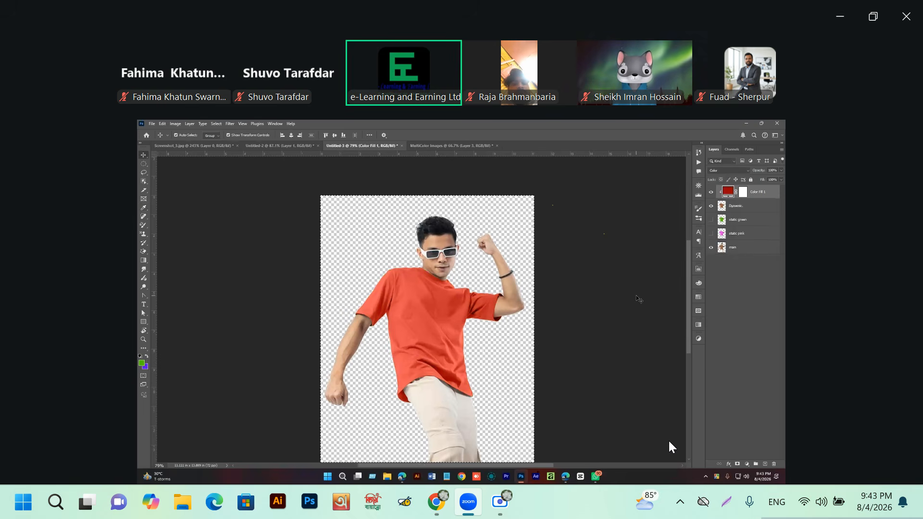
{"action": "left_click", "coordinate": [435, 144]}
{"action": "left_click", "coordinate": [363, 145]}
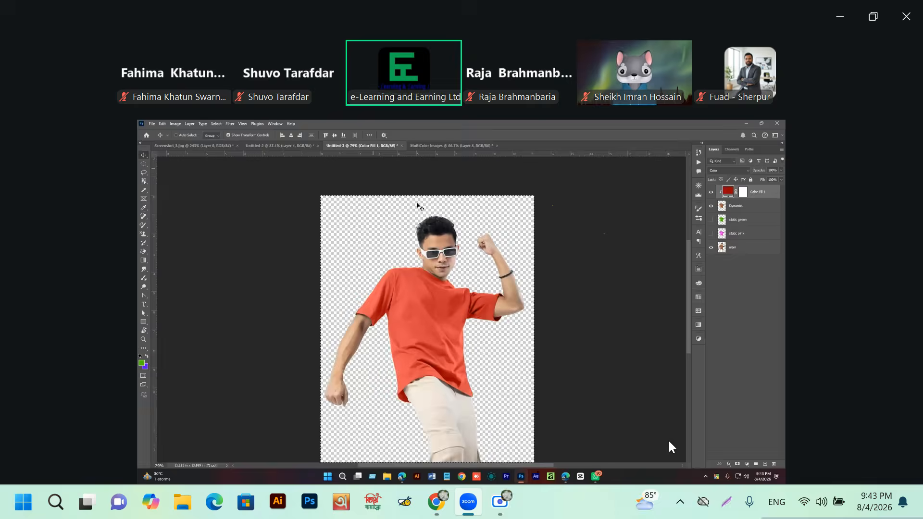
- Change the Color Fill 1 colour in Untitled-3 to bright cyan 2cfdff
{"action": "double_click", "coordinate": [730, 192]}
{"action": "left_click_drag", "start_coordinate": [642, 236], "coordinate": [643, 288]}
{"action": "left_click_drag", "start_coordinate": [641, 247], "coordinate": [642, 197]}
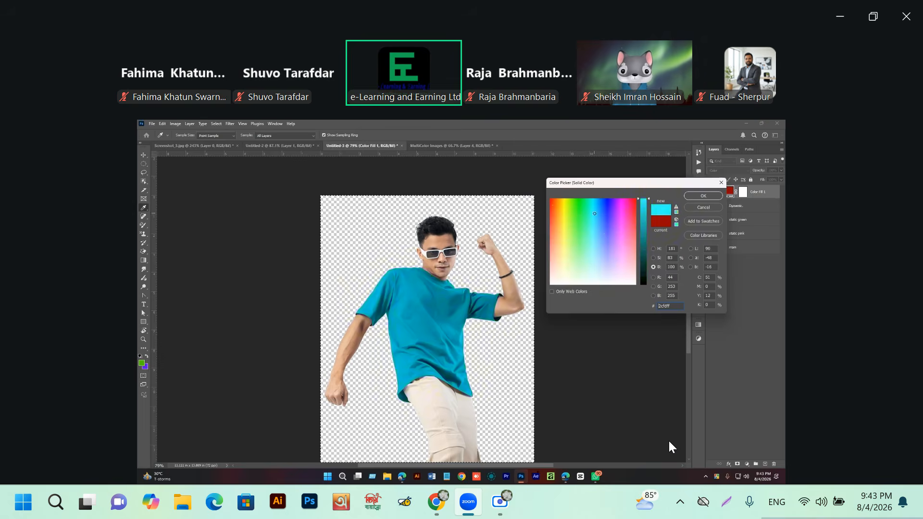